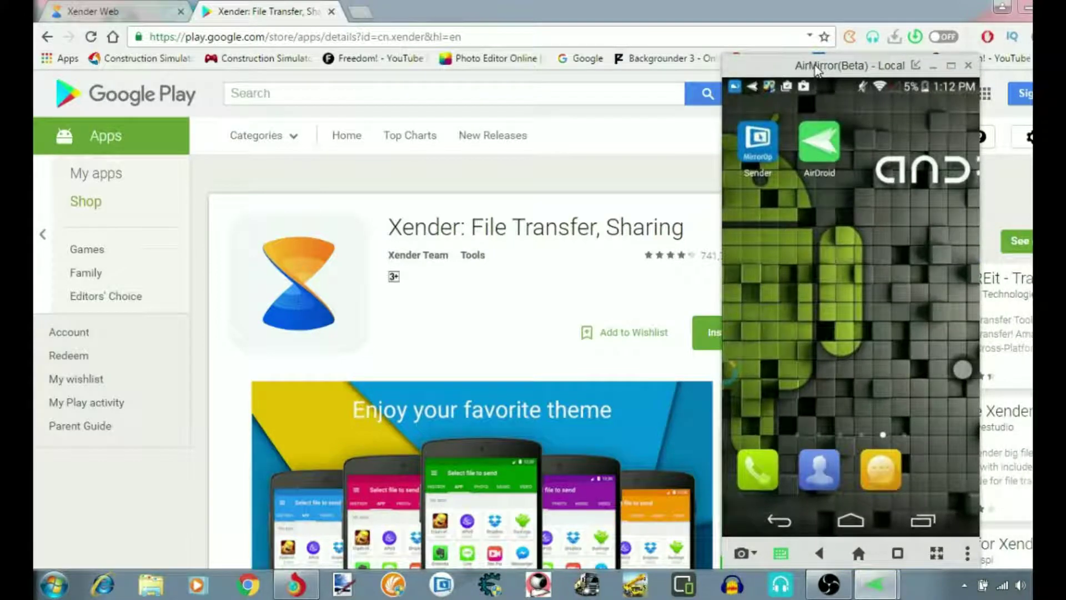
Reposition the AirMirror window and return the mirrored phone to its main home screen.
{"action": "left_click_drag", "start_coordinate": [816, 66], "coordinate": [854, 74]}
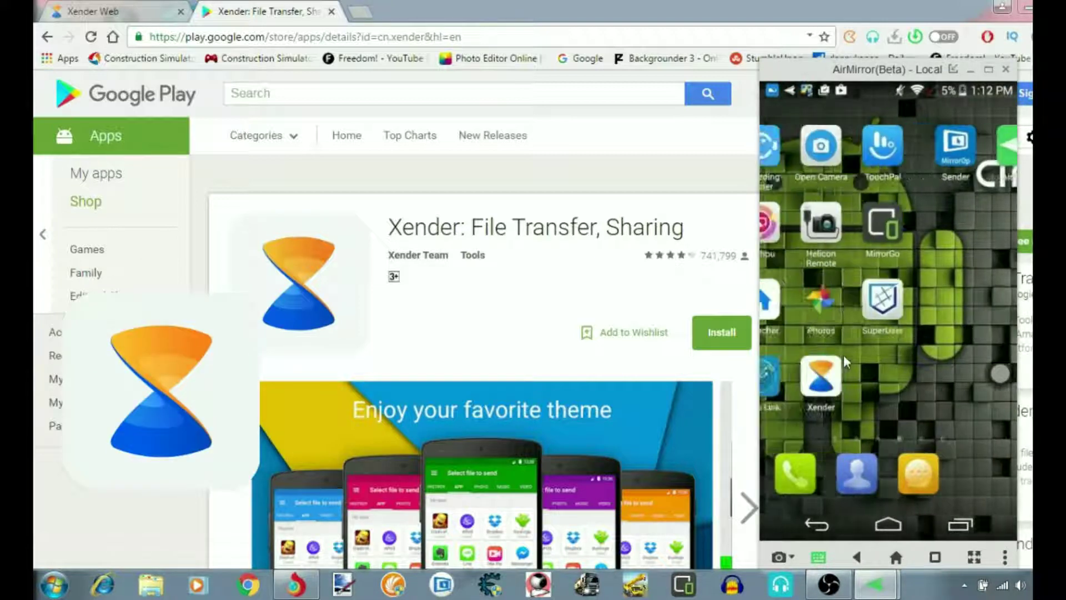
{"action": "left_click_drag", "start_coordinate": [884, 339], "coordinate": [957, 344]}
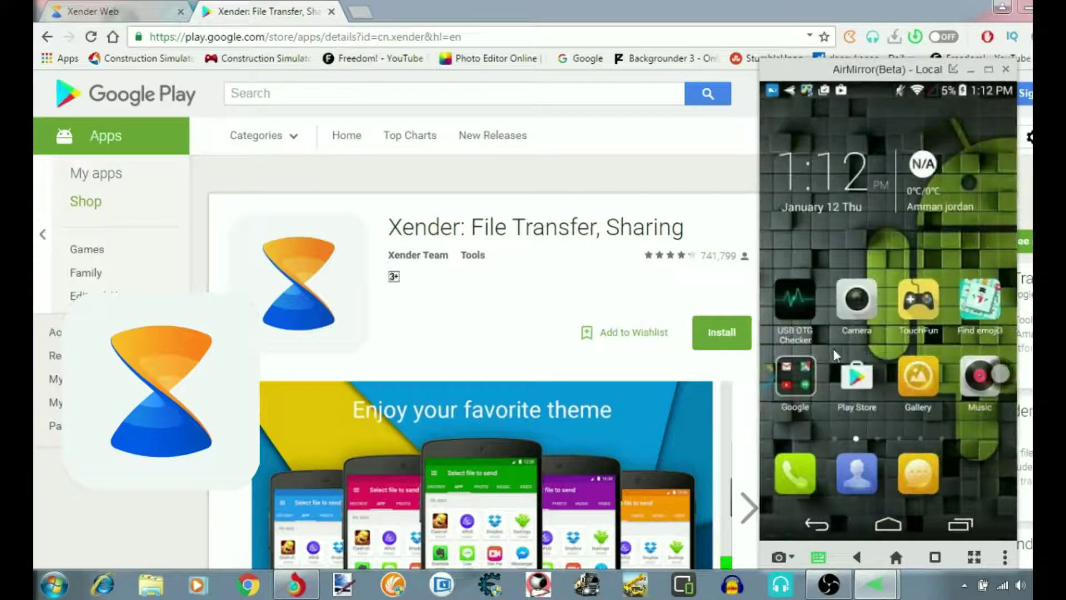
{"action": "left_click", "coordinate": [888, 522]}
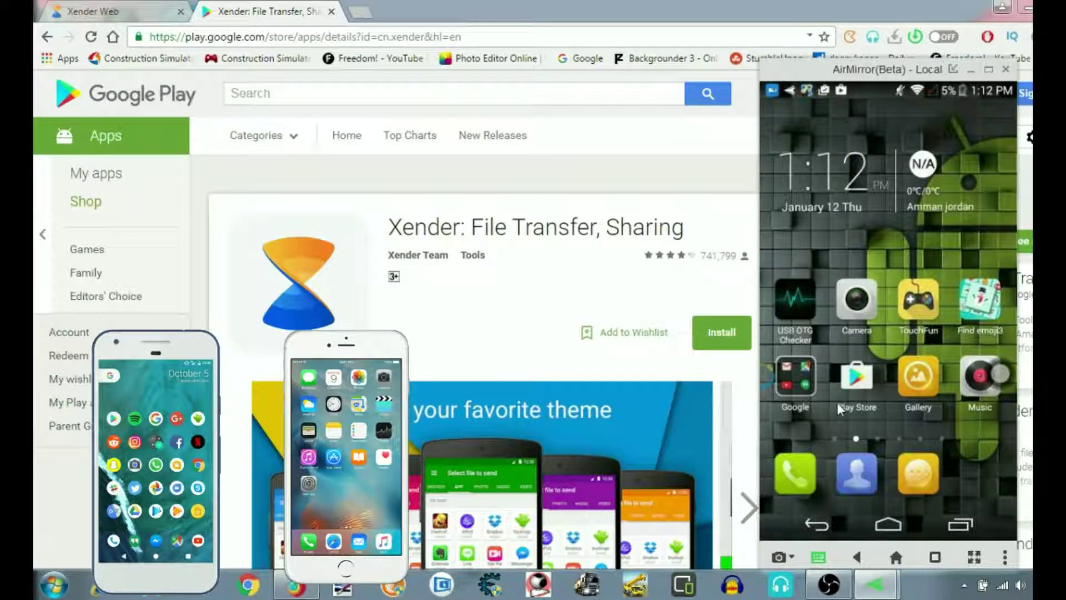
{"action": "left_click_drag", "start_coordinate": [999, 373], "coordinate": [996, 518]}
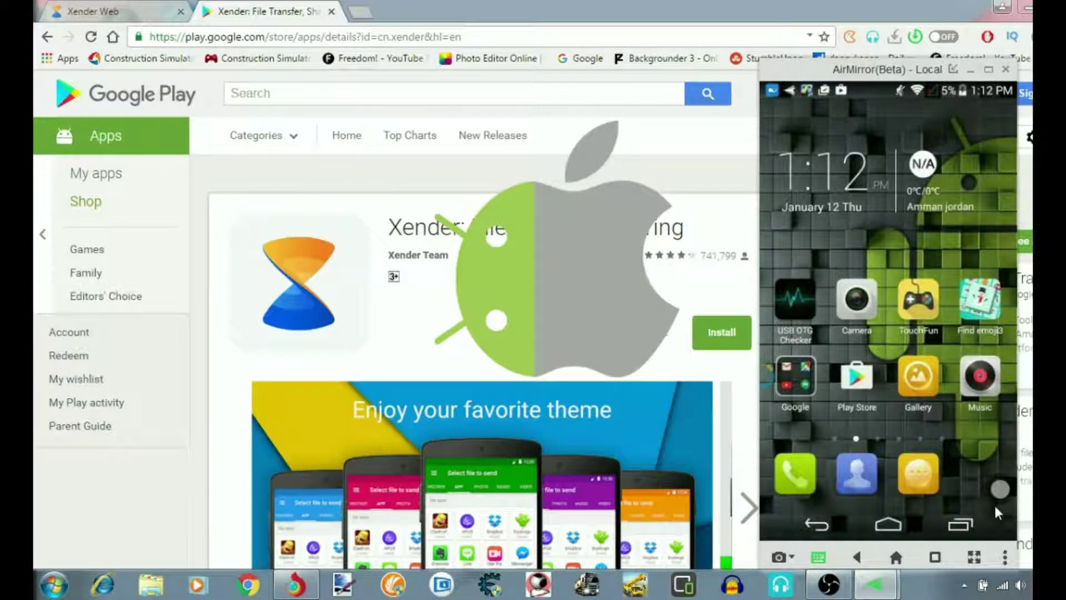
{"action": "left_click_drag", "start_coordinate": [837, 69], "coordinate": [863, 72]}
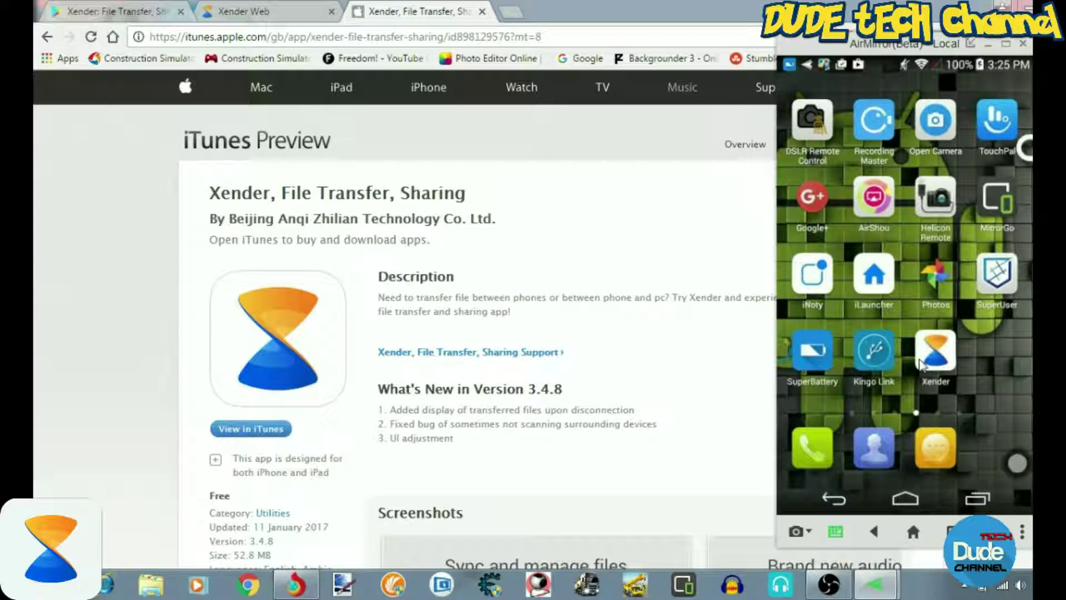
Review the Xender Web QR code and Android/iOS connection steps, then return to Google Play.
{"action": "left_click", "coordinate": [236, 16]}
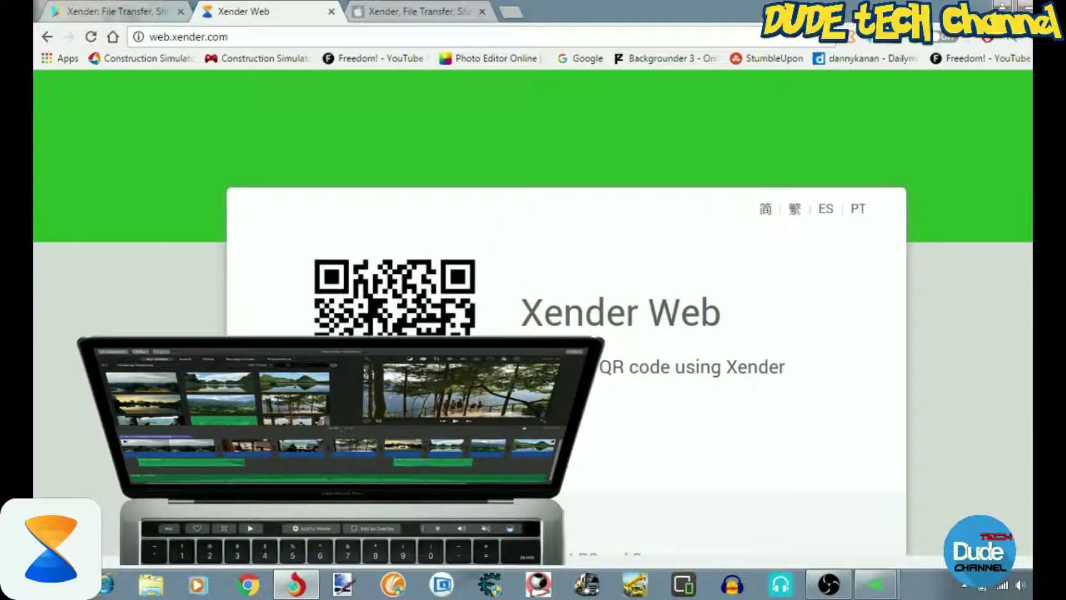
{"action": "scroll", "coordinate": [533, 334], "scroll_direction": "down", "scroll_amount": 5}
{"action": "scroll", "coordinate": [533, 333], "scroll_direction": "up", "scroll_amount": 2}
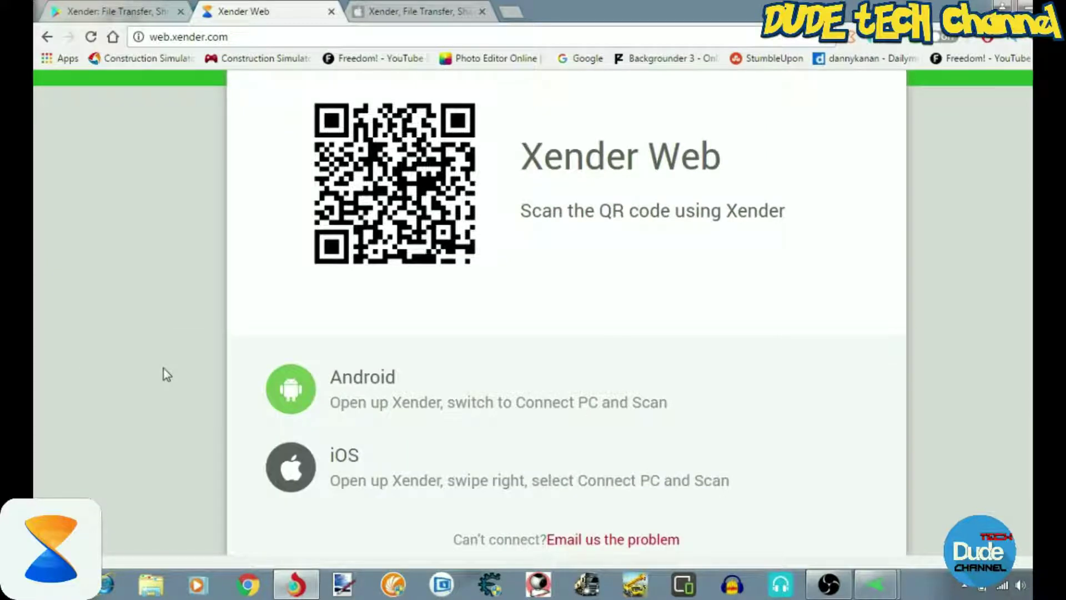
{"action": "scroll", "coordinate": [163, 368], "scroll_direction": "up", "scroll_amount": 3}
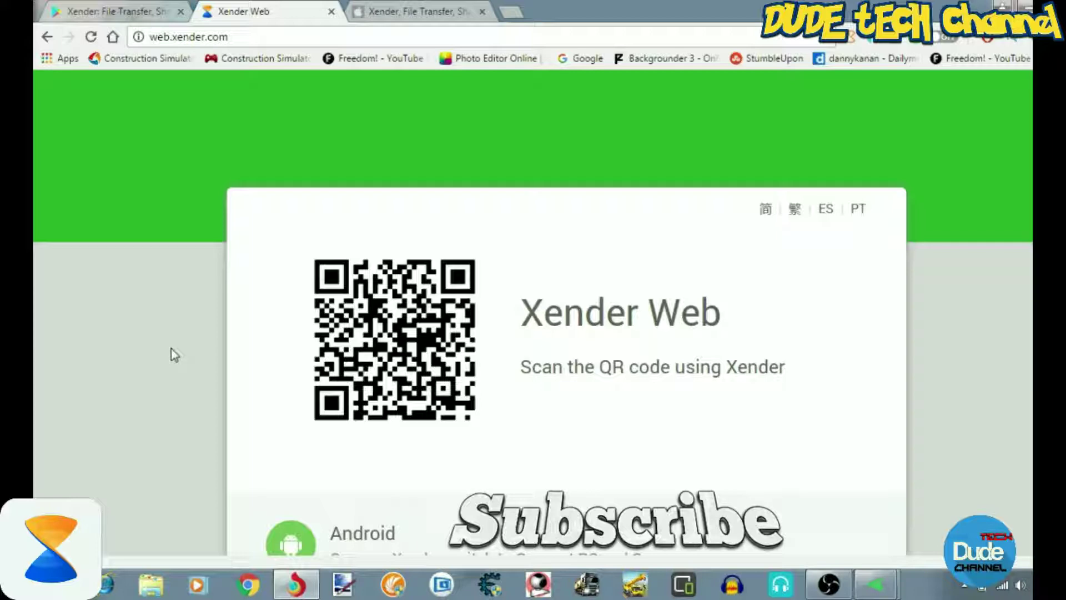
{"action": "scroll", "coordinate": [171, 348], "scroll_direction": "down", "scroll_amount": 4}
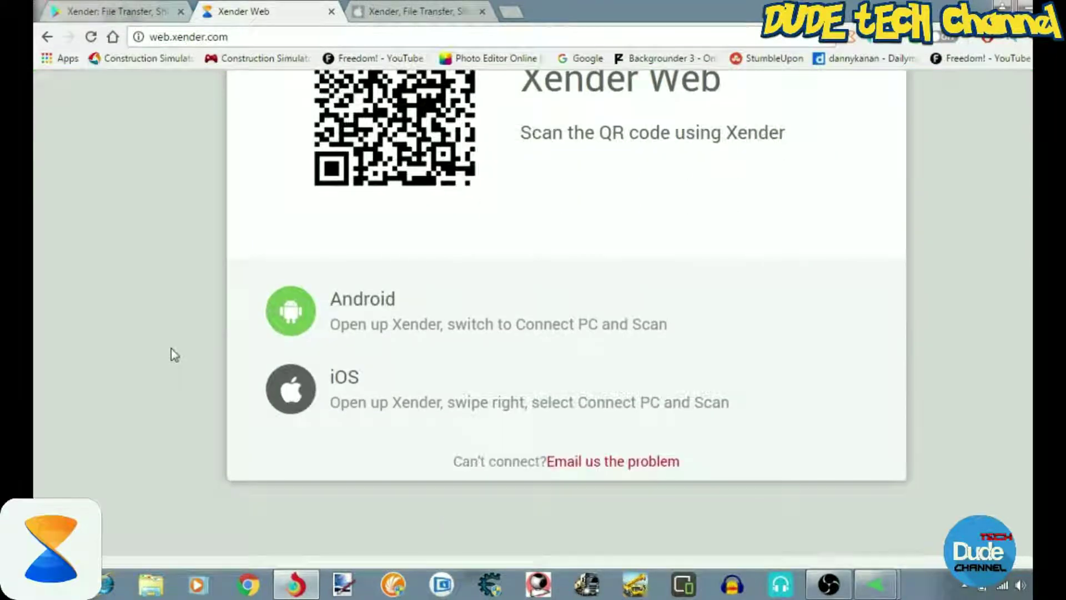
{"action": "scroll", "coordinate": [171, 348], "scroll_direction": "up", "scroll_amount": 3}
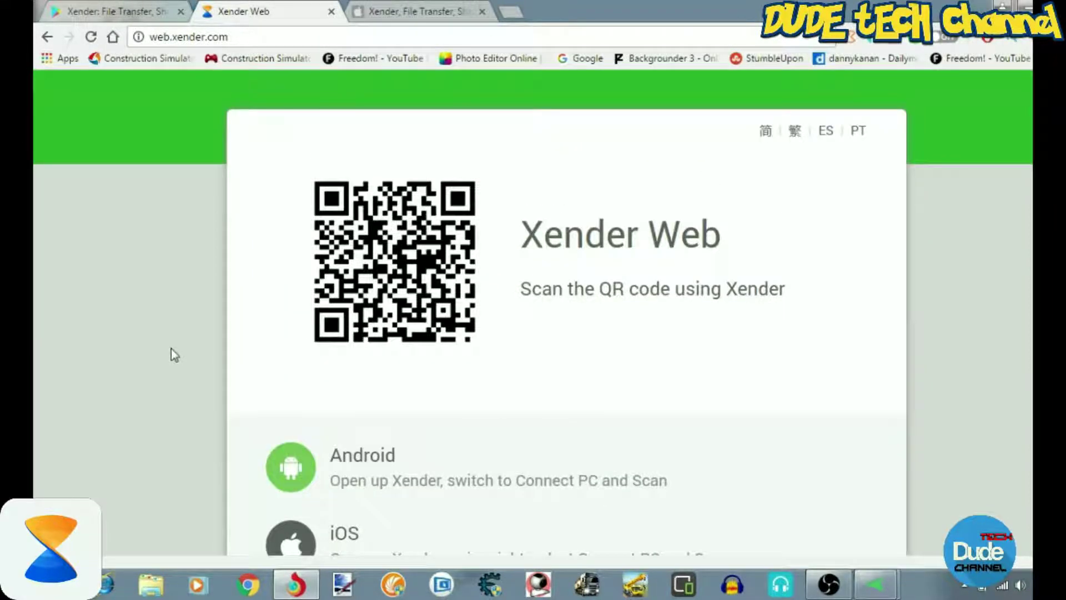
{"action": "left_click", "coordinate": [117, 11]}
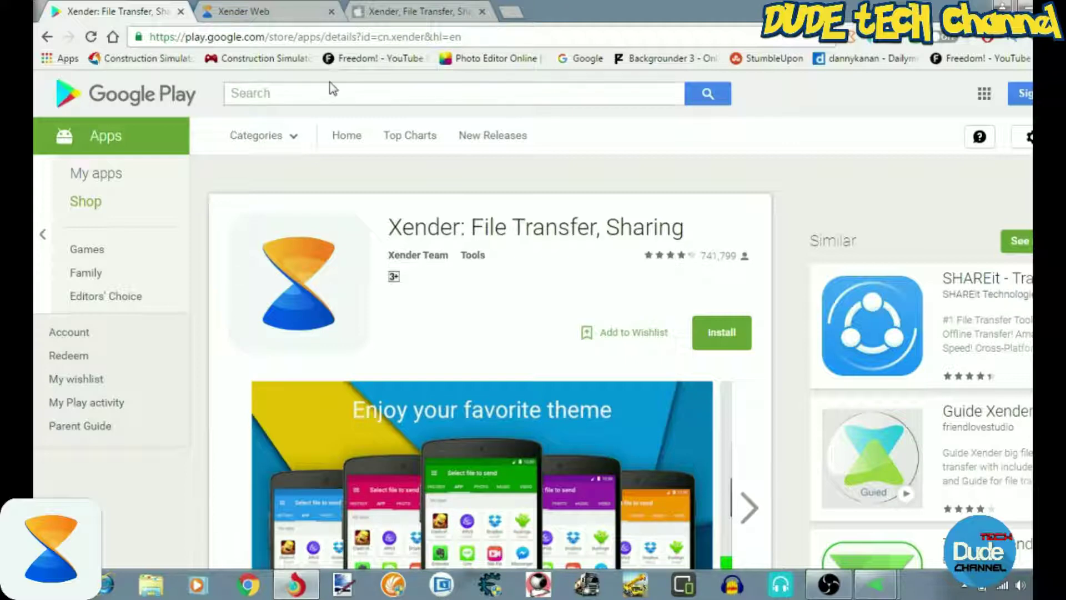
Switch to the third browser tab, Xender's iTunes Preview page.
{"action": "left_click", "coordinate": [402, 13]}
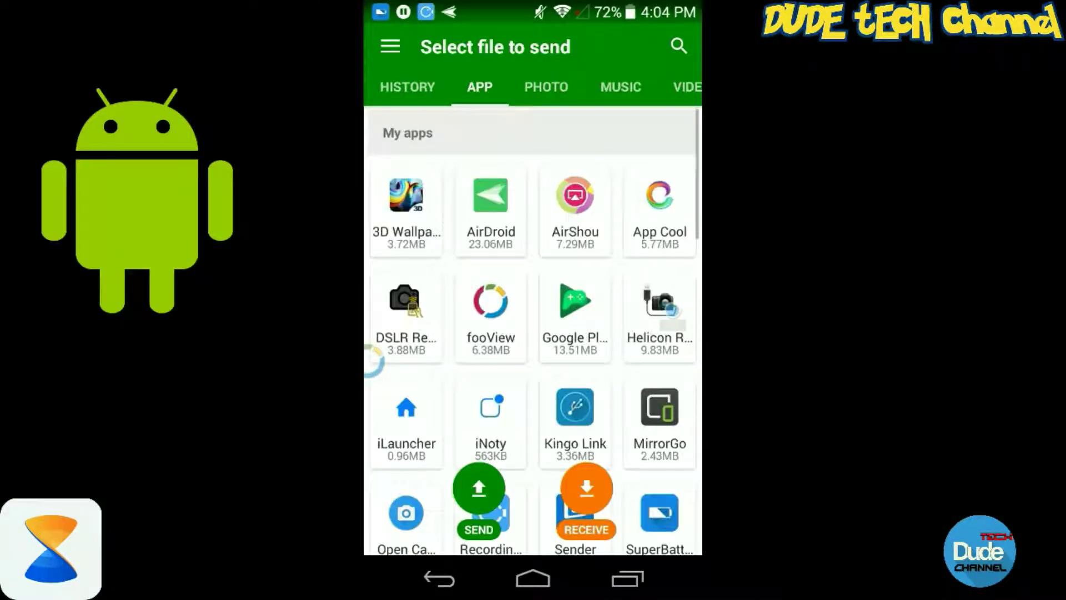
Browse Xender's HISTORY, APP, PHOTO, MUSIC, VIDEO and FILE tabs on the phone.
{"action": "left_click", "coordinate": [407, 86]}
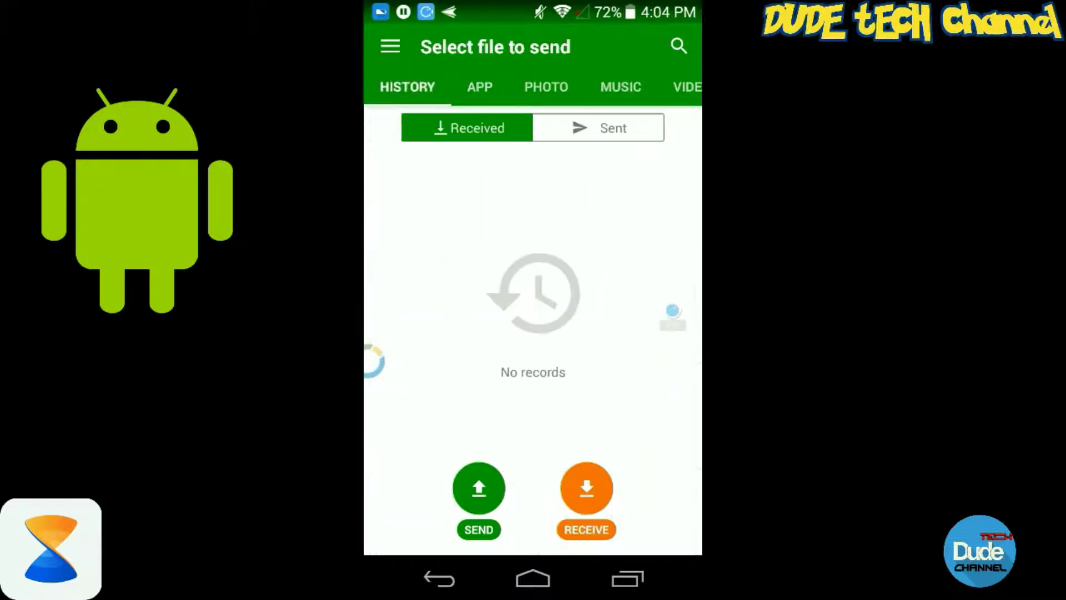
{"action": "left_click", "coordinate": [480, 87]}
{"action": "left_click", "coordinate": [546, 87]}
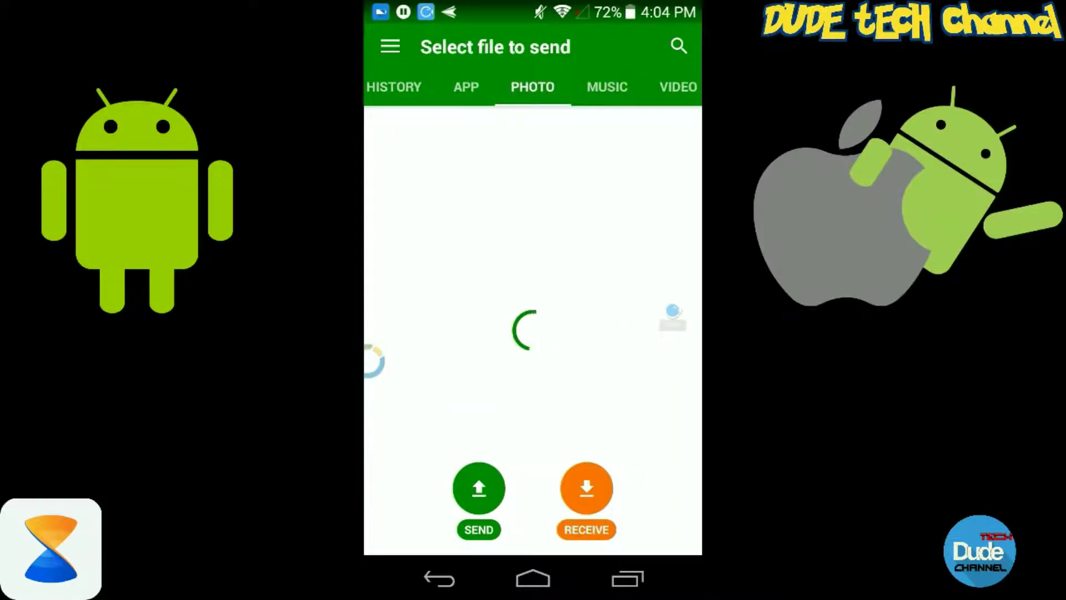
{"action": "left_click", "coordinate": [608, 87]}
{"action": "left_click", "coordinate": [609, 87]}
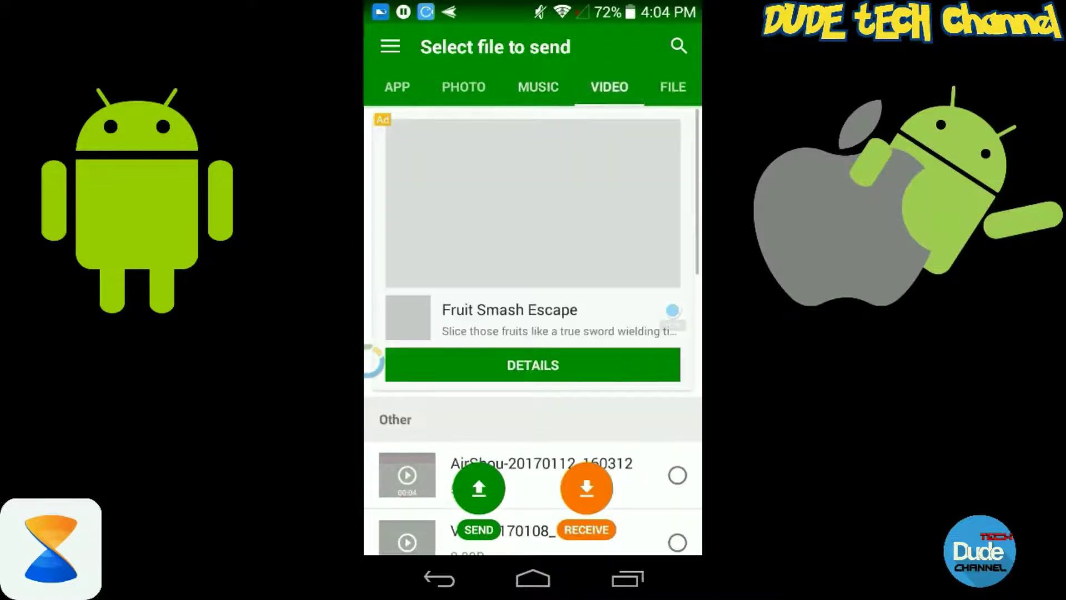
{"action": "left_click", "coordinate": [673, 86]}
Return to the VIDEO tab and scroll through the phone's video list.
{"action": "left_click", "coordinate": [609, 86]}
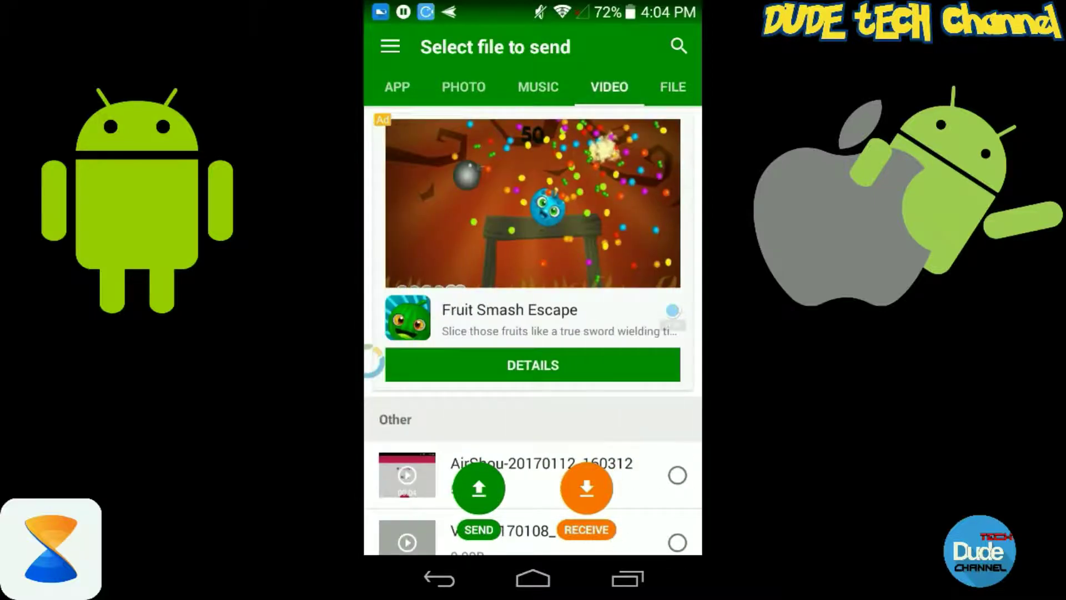
{"action": "scroll", "coordinate": [533, 334], "scroll_direction": "down", "scroll_amount": 5}
{"action": "scroll", "coordinate": [672, 310], "scroll_direction": "down", "scroll_amount": 3}
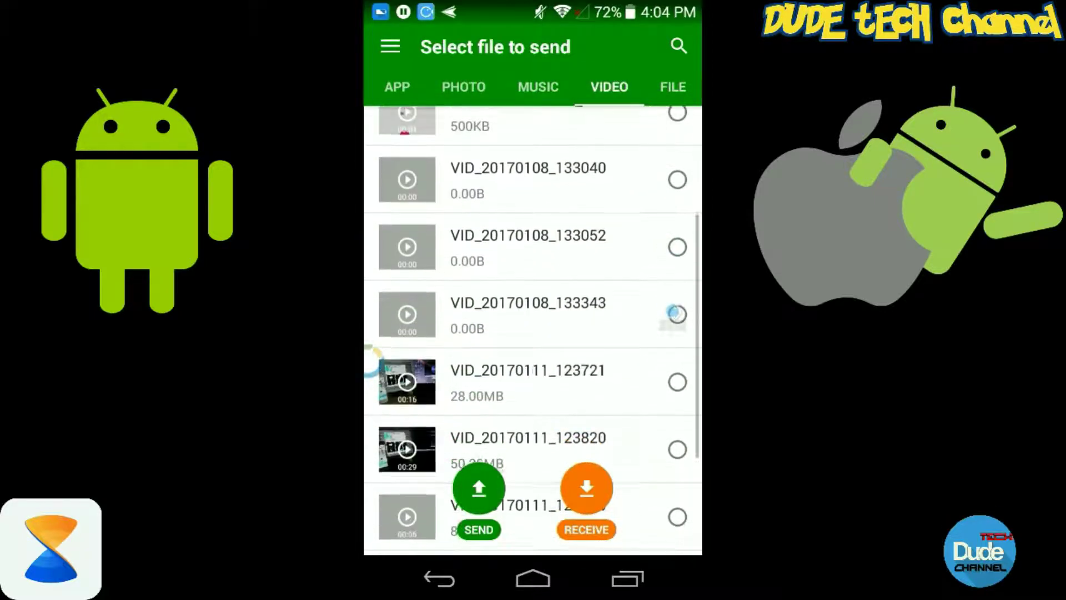
{"action": "scroll", "coordinate": [673, 311], "scroll_direction": "up", "scroll_amount": 2}
{"action": "scroll", "coordinate": [674, 310], "scroll_direction": "down", "scroll_amount": 3}
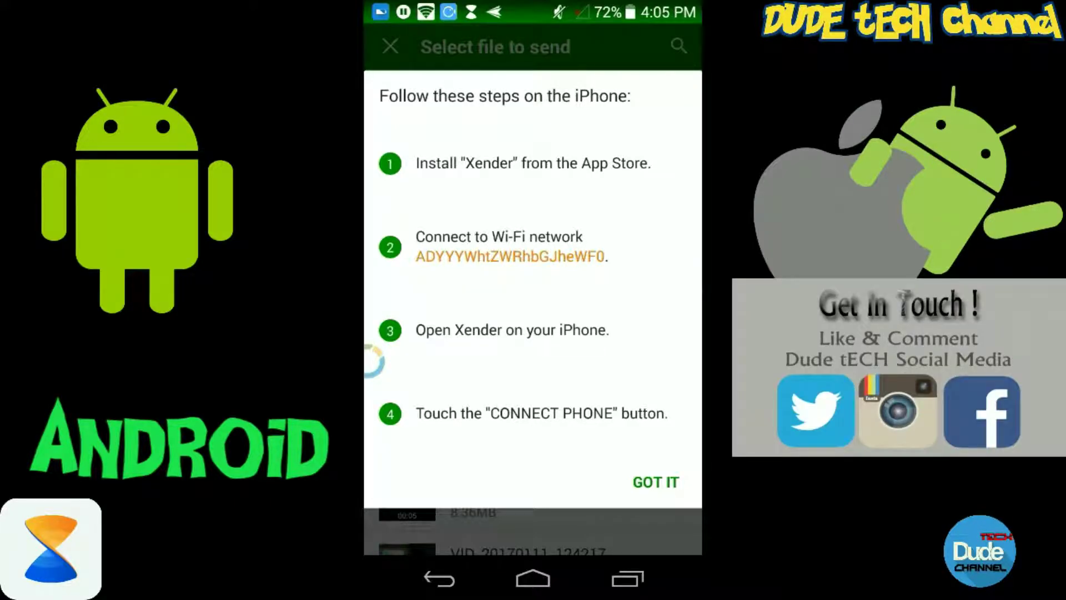
Dismiss the iPhone connection steps with GOT IT and choose Connect to PC.
{"action": "left_click", "coordinate": [656, 481]}
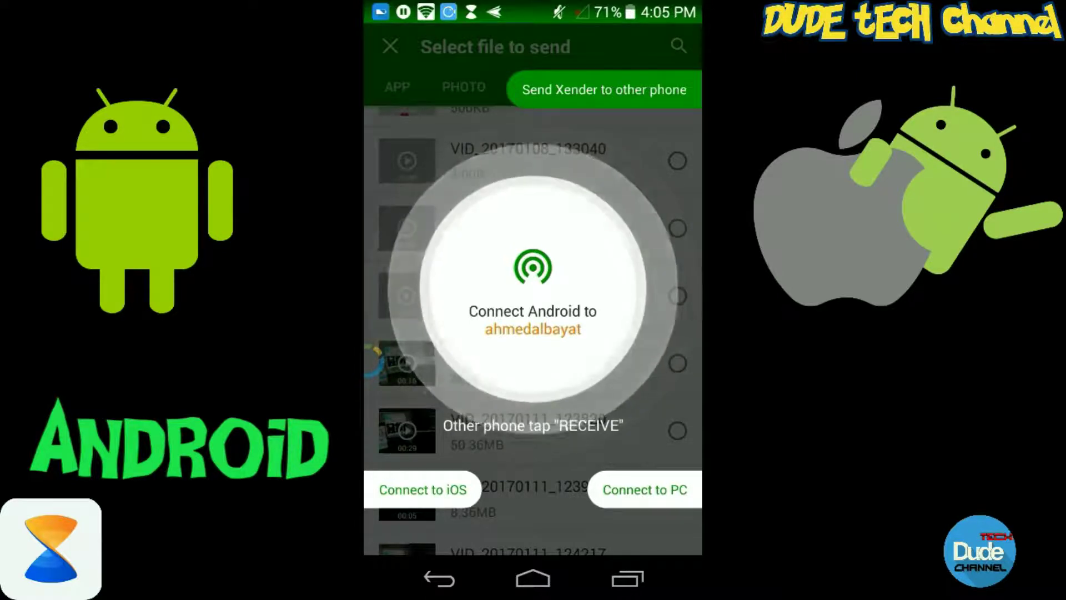
{"action": "left_click", "coordinate": [644, 489]}
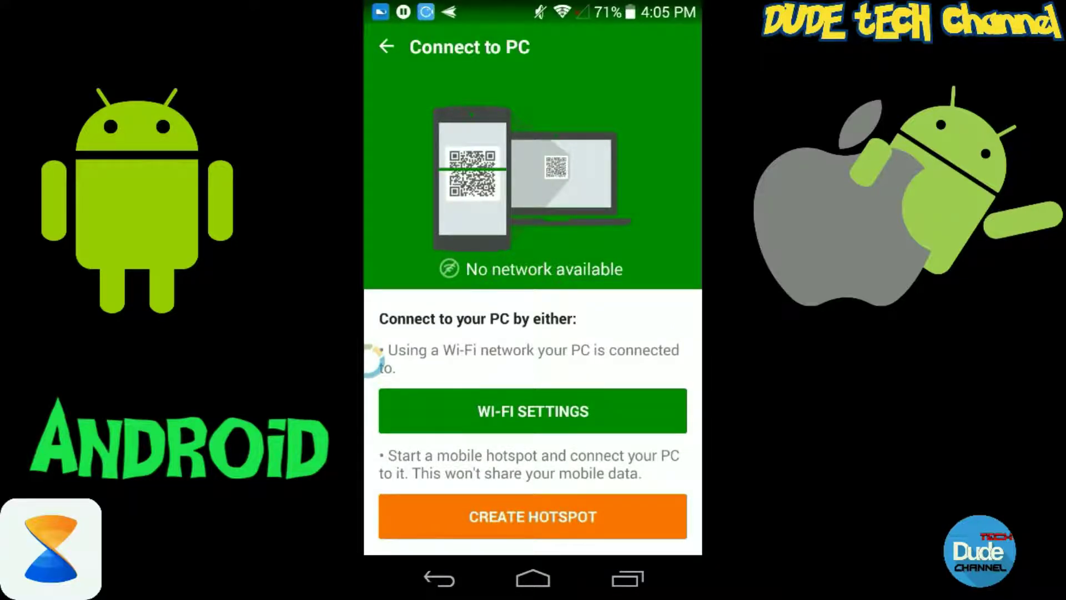
Check the phone's Wi-Fi network, then reopen Xender's Connect to PC screen showing web.xender.com.
{"action": "left_click", "coordinate": [532, 410]}
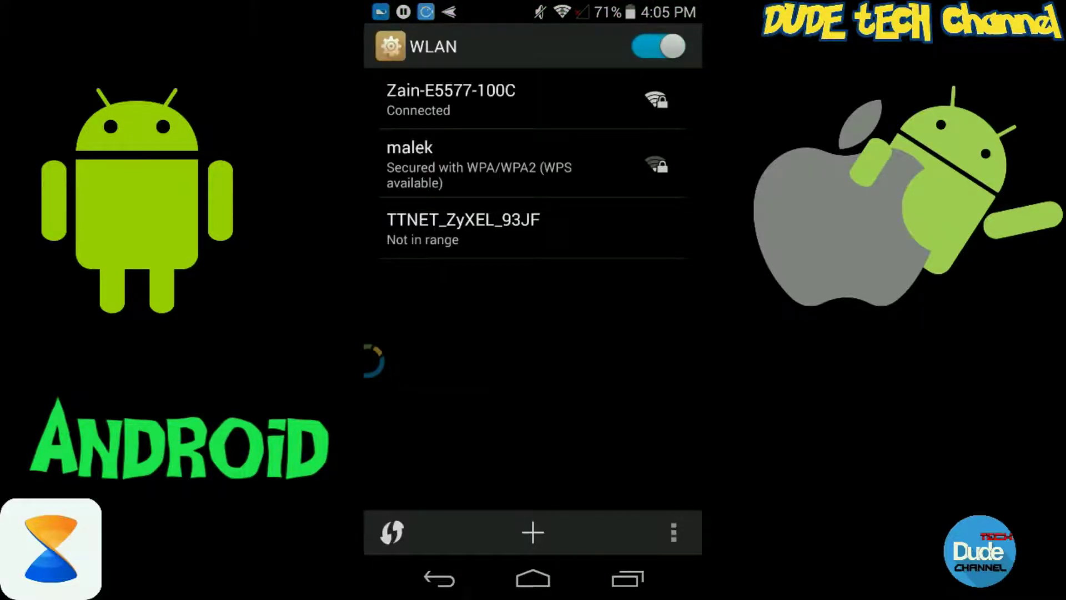
{"action": "left_click", "coordinate": [532, 579]}
{"action": "left_click", "coordinate": [572, 384]}
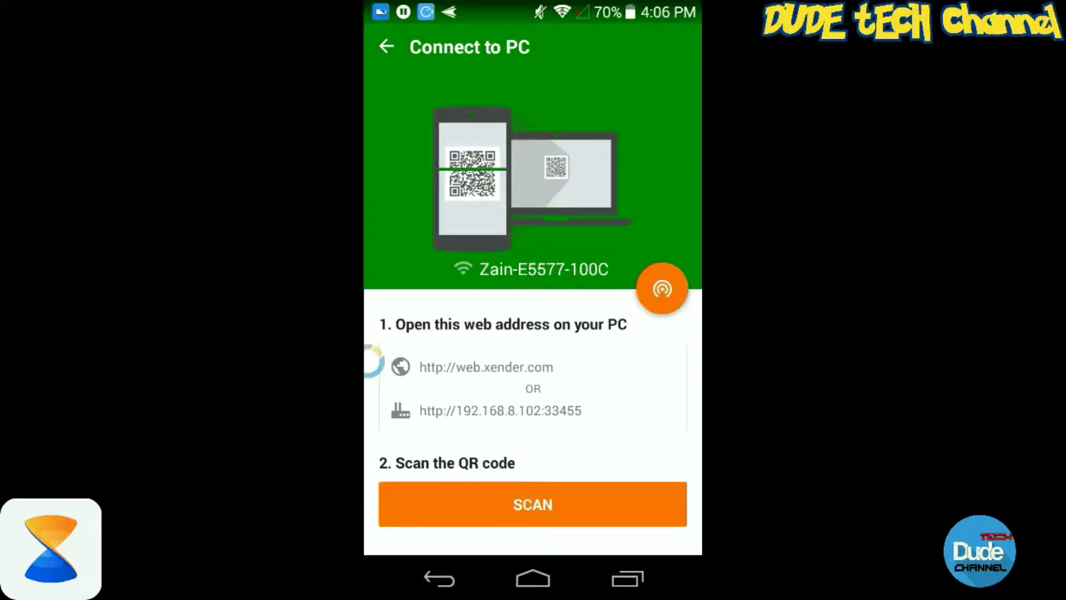
{"action": "left_click", "coordinate": [533, 579]}
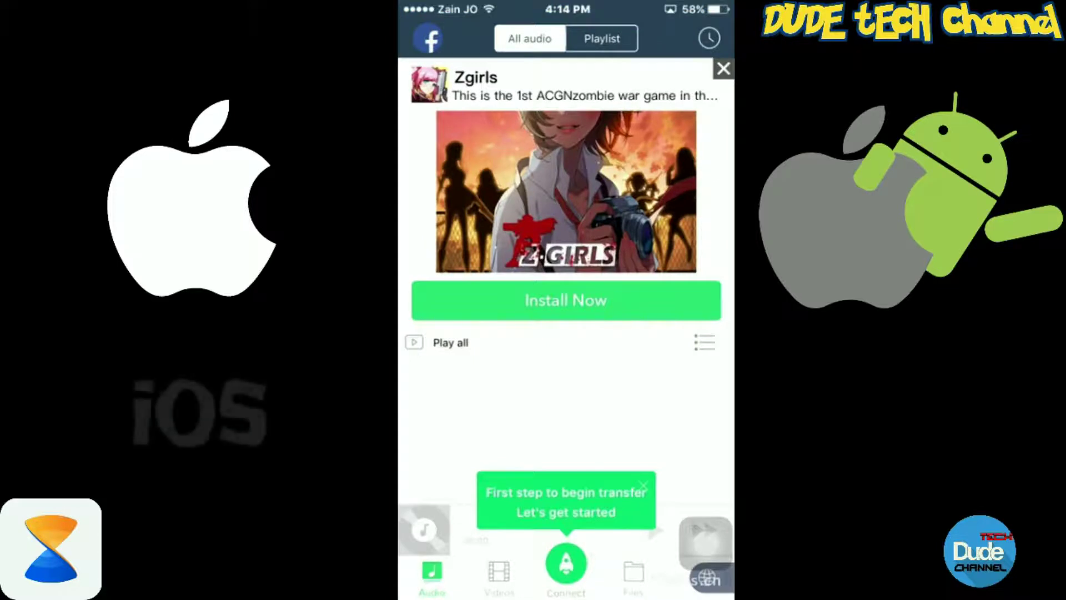
Browse the iPhone's Videos and Files tabs, then open the Transfer to/from options.
{"action": "left_click_drag", "start_coordinate": [705, 542], "coordinate": [705, 383]}
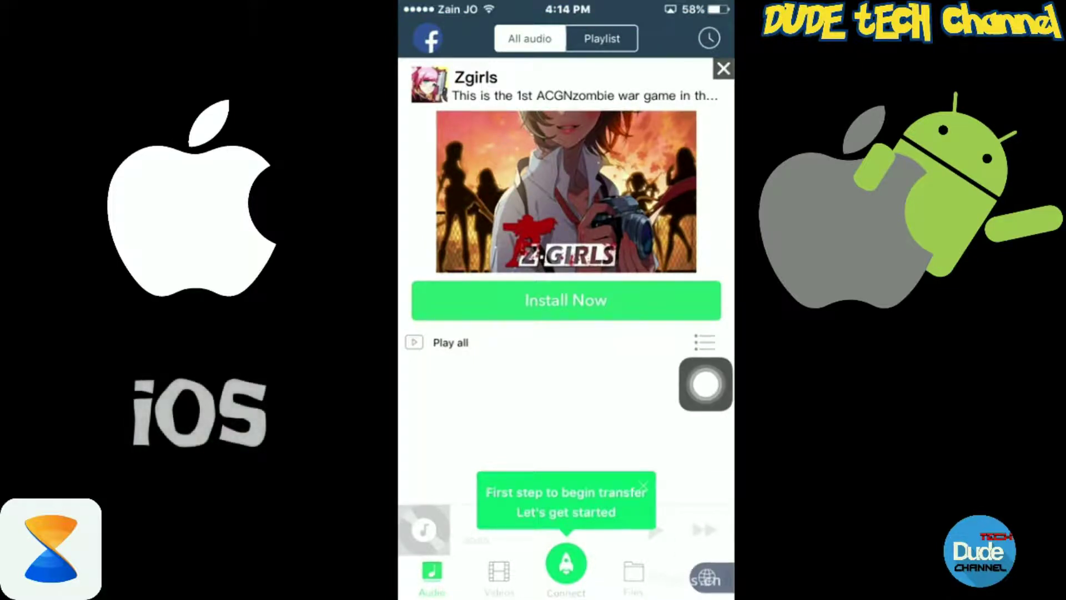
{"action": "left_click", "coordinate": [499, 572]}
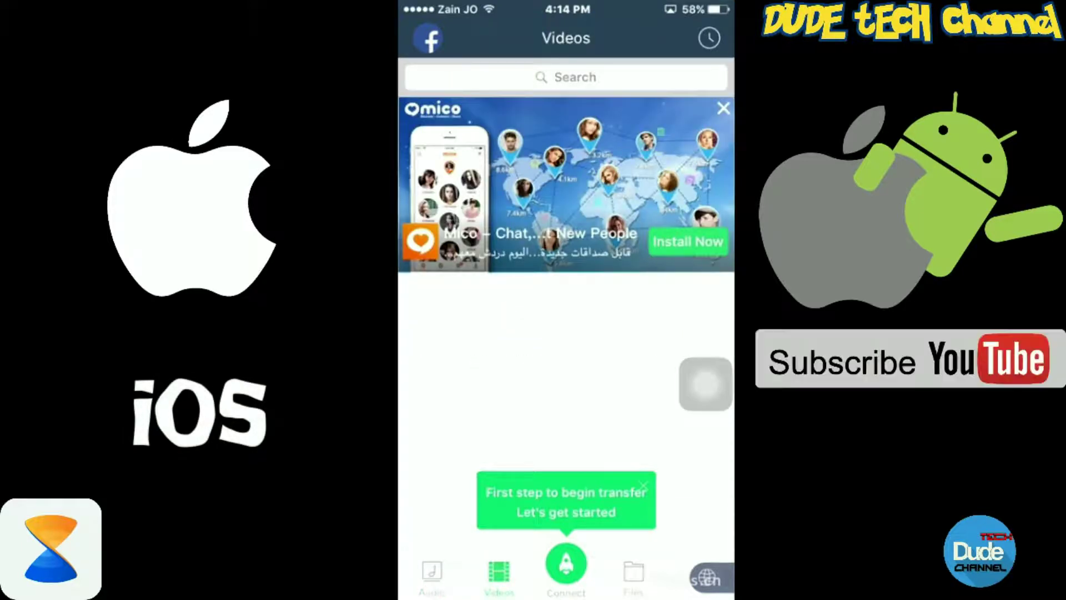
{"action": "left_click", "coordinate": [633, 572]}
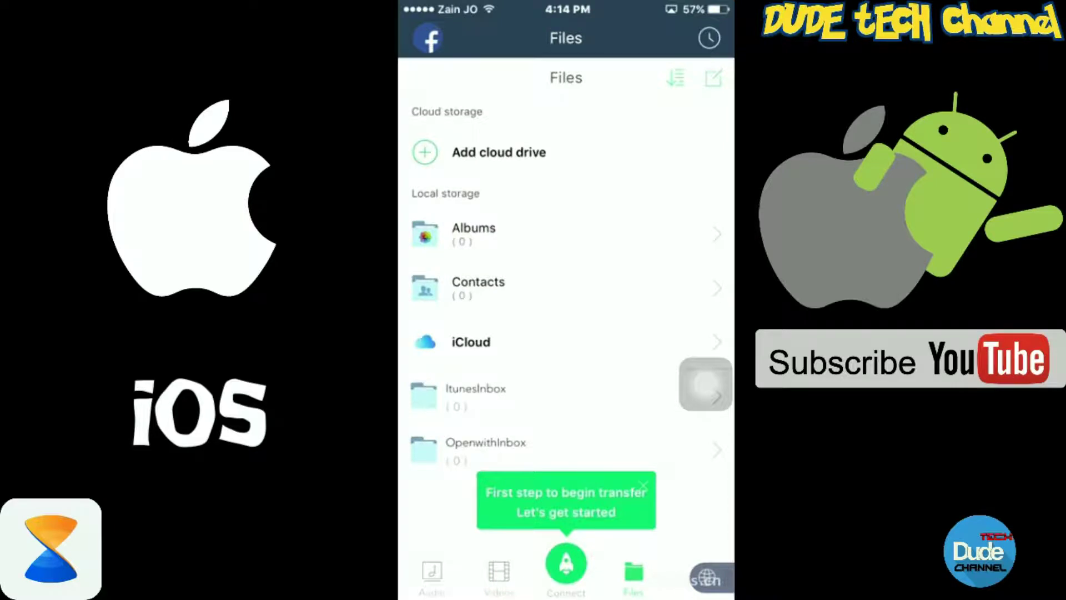
{"action": "left_click", "coordinate": [498, 571]}
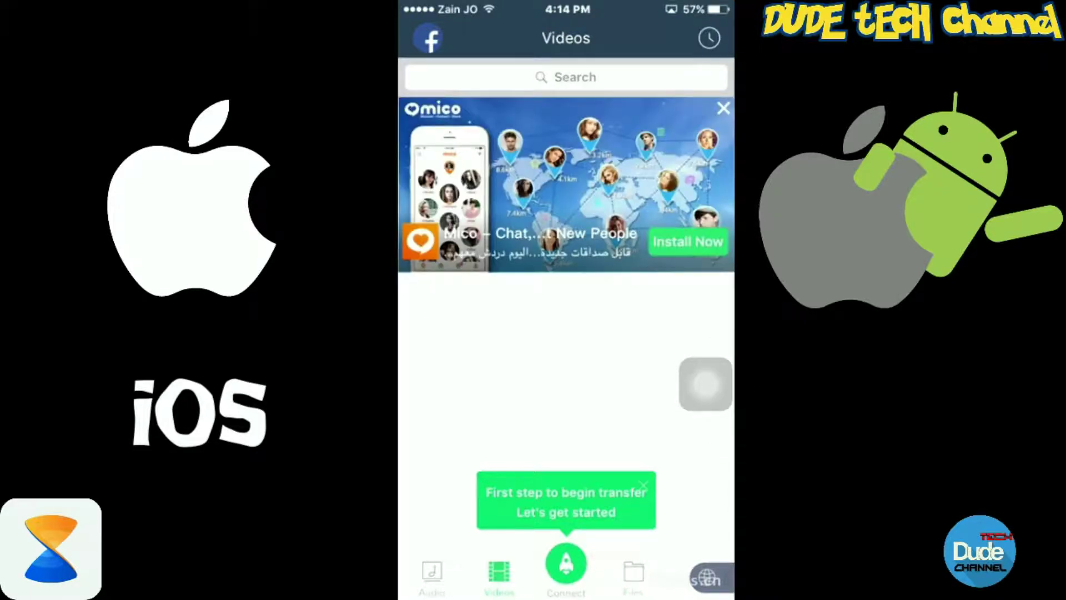
{"action": "left_click", "coordinate": [565, 563]}
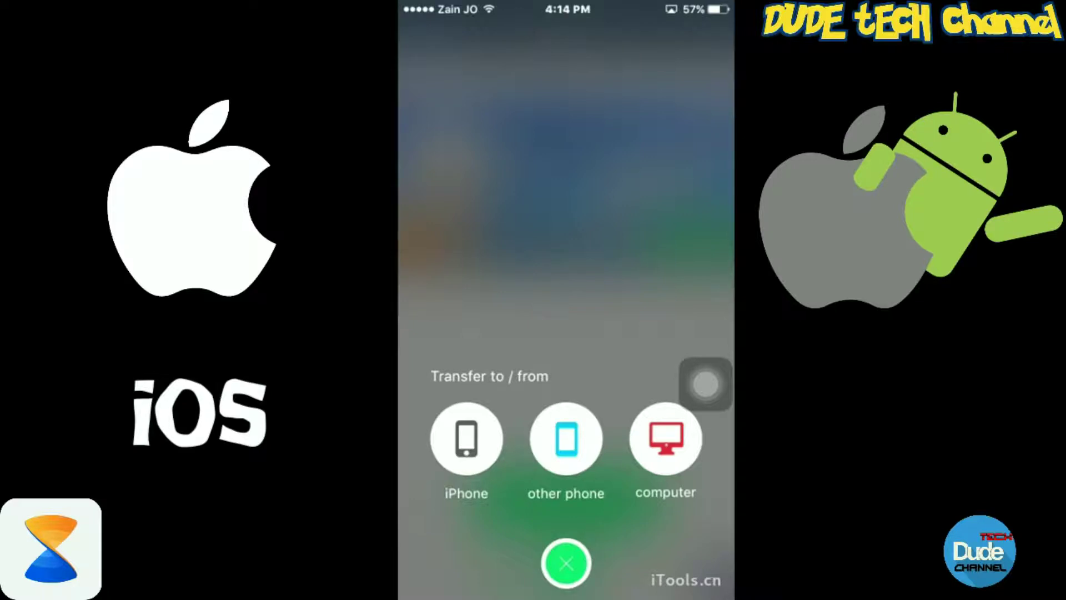
Read the web.xender.com address under Connect PC, close it, and check Files and Videos.
{"action": "left_click", "coordinate": [666, 439]}
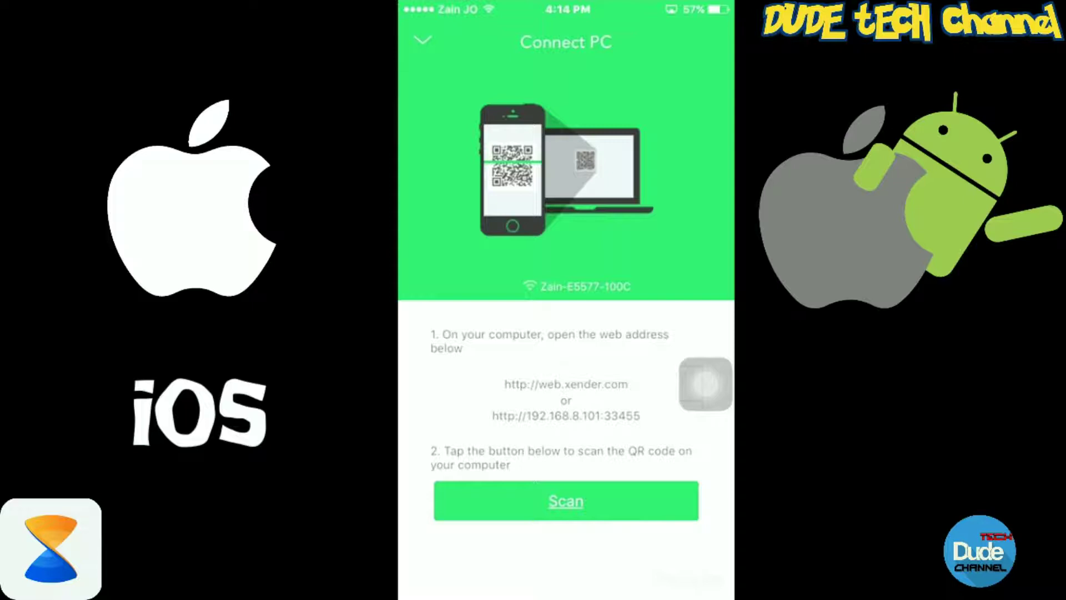
{"action": "left_click", "coordinate": [423, 40]}
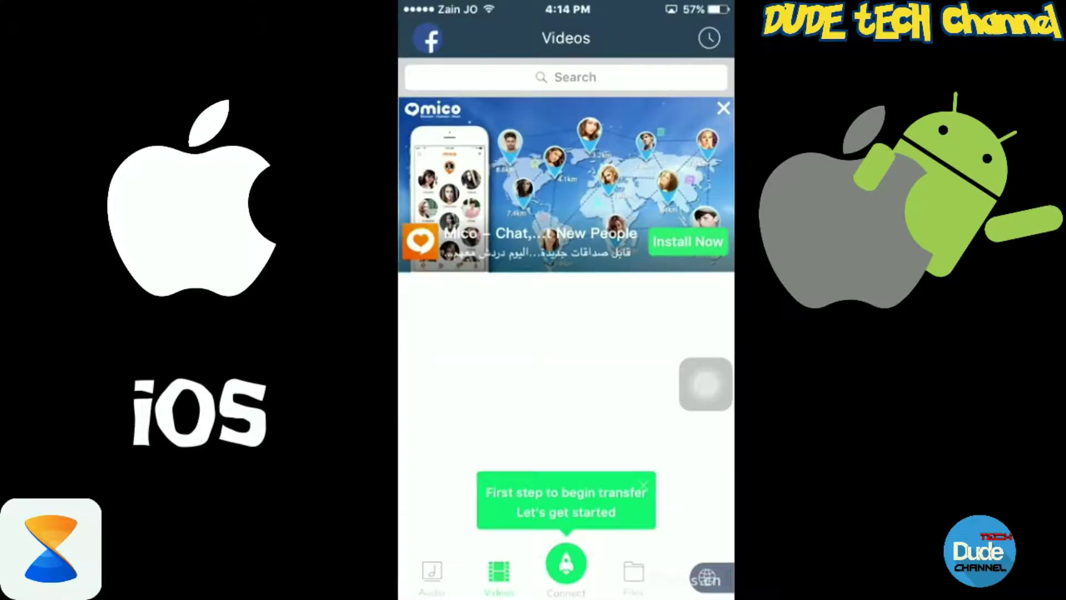
{"action": "left_click", "coordinate": [634, 575]}
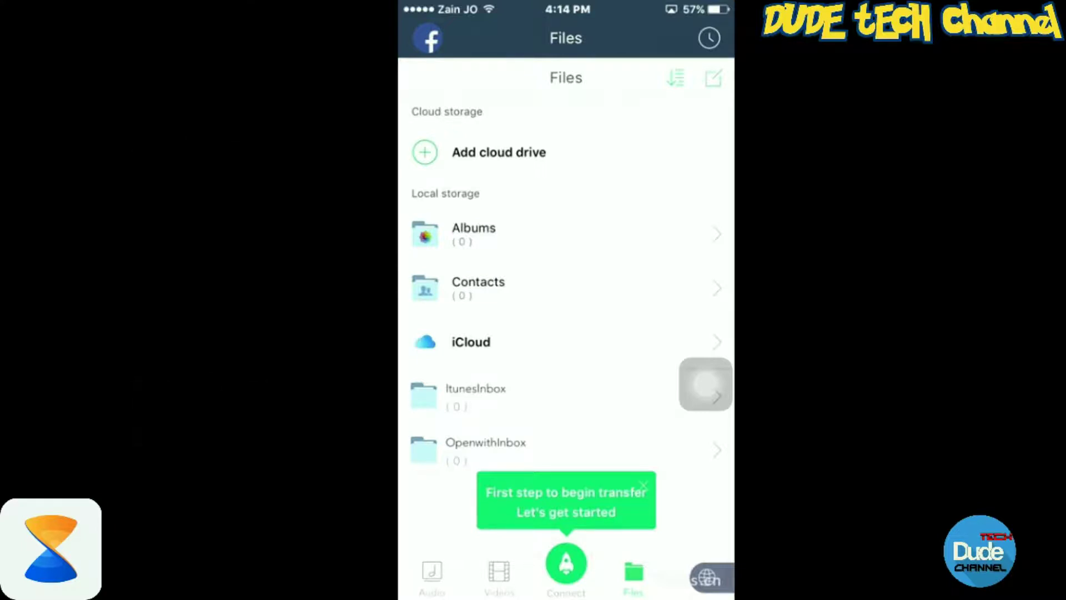
{"action": "left_click", "coordinate": [499, 572]}
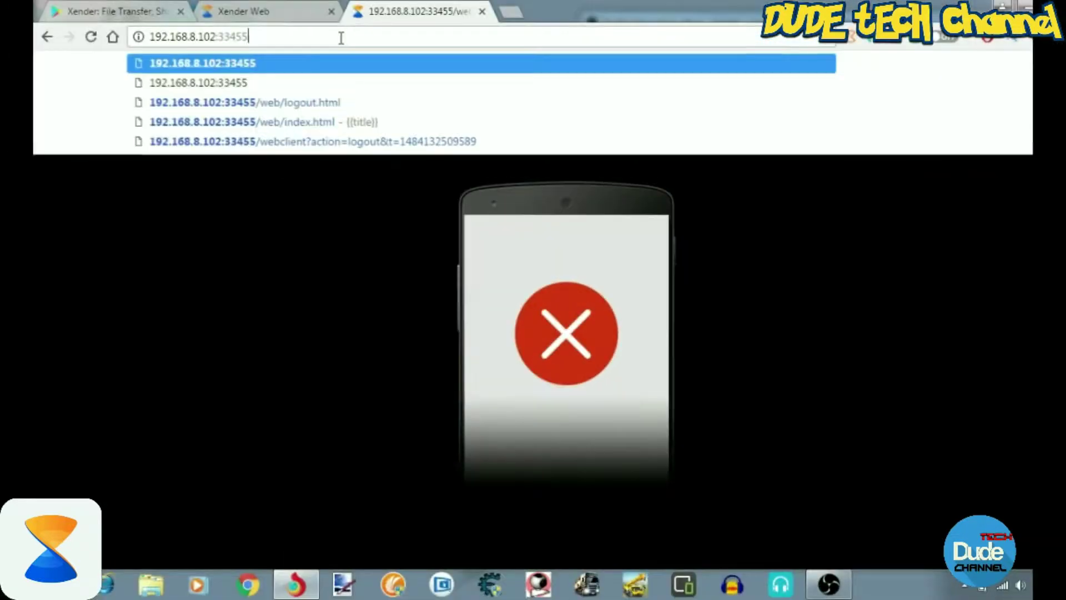
Reload the phone's IP address in Chrome to retry the Xender Web connection.
{"action": "key", "text": "Return"}
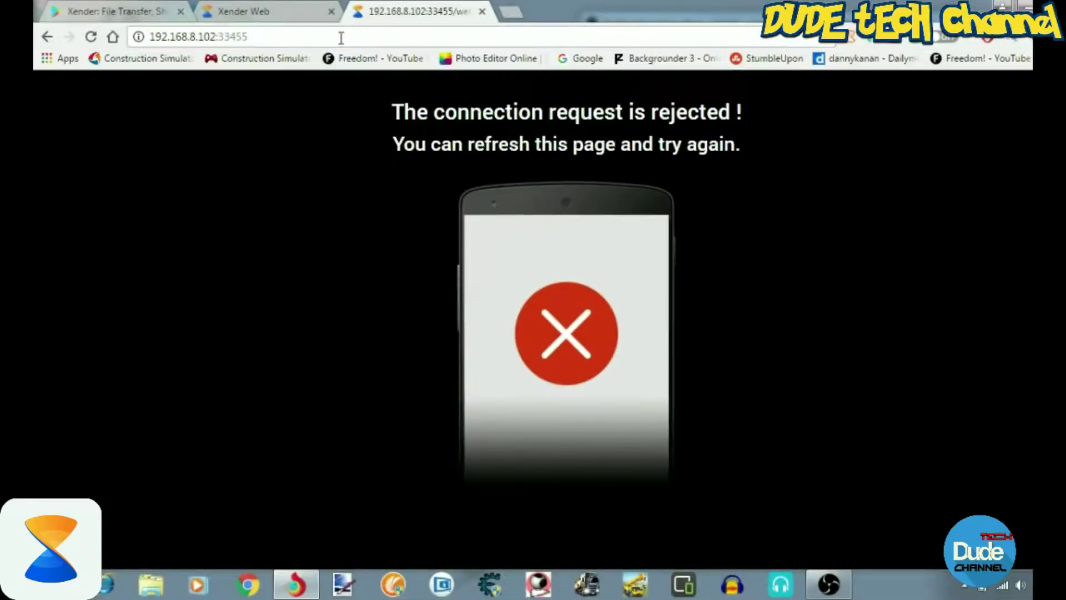
{"action": "key", "text": "F5"}
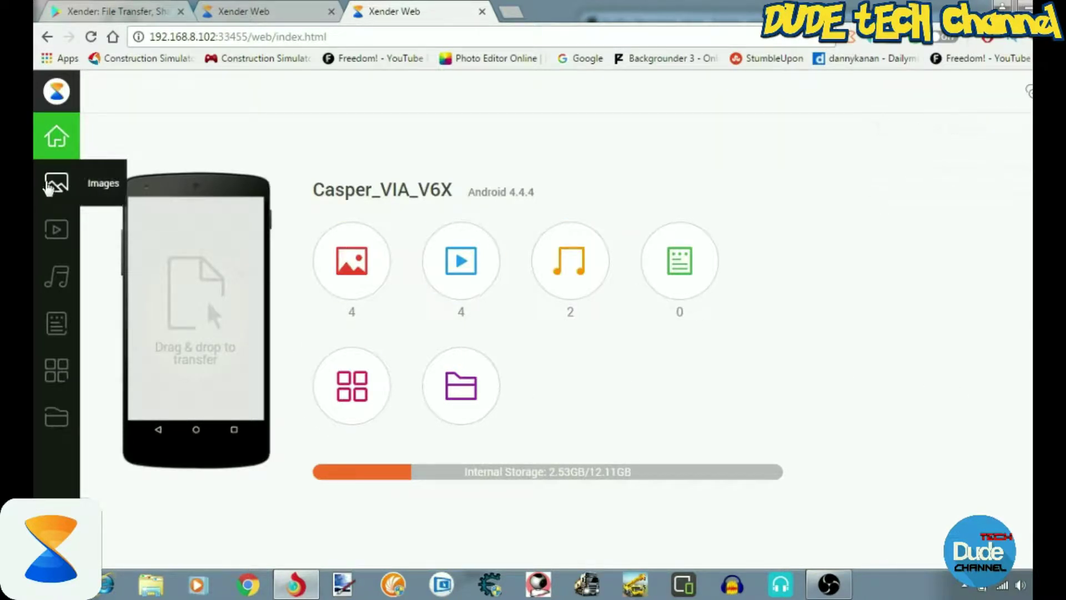
Browse the phone's Images, Gallery albums, Videos, Music and Documents, ending back on Images.
{"action": "left_click", "coordinate": [61, 185]}
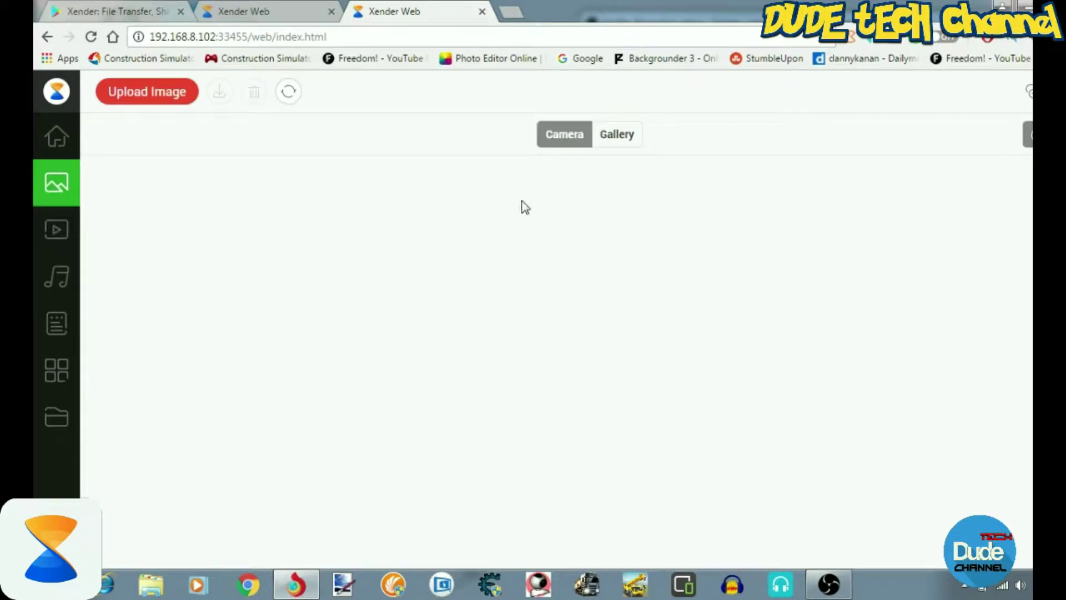
{"action": "left_click", "coordinate": [604, 141]}
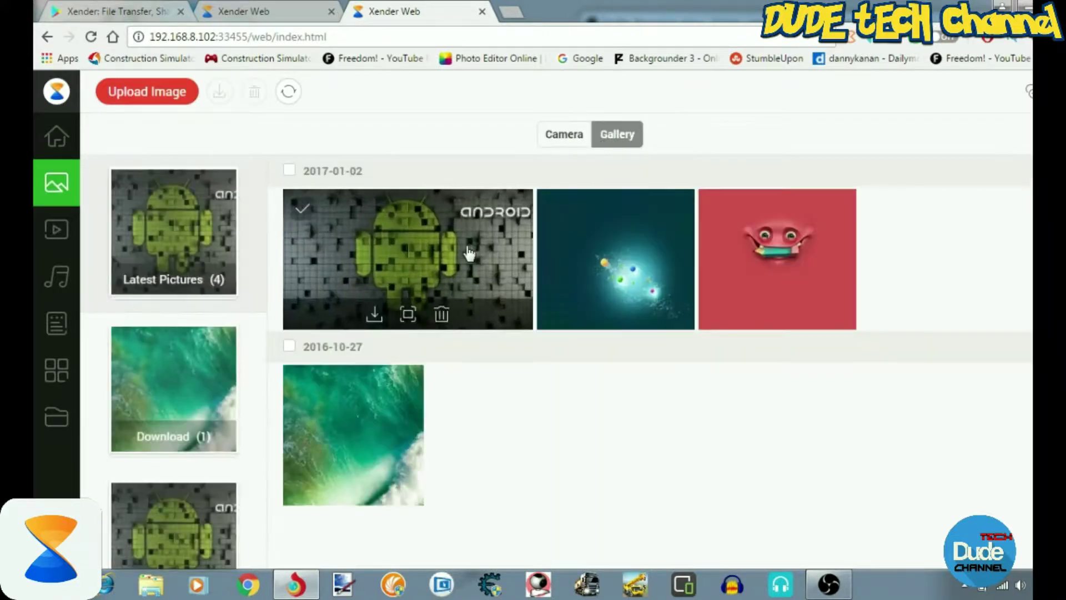
{"action": "left_click", "coordinate": [48, 232]}
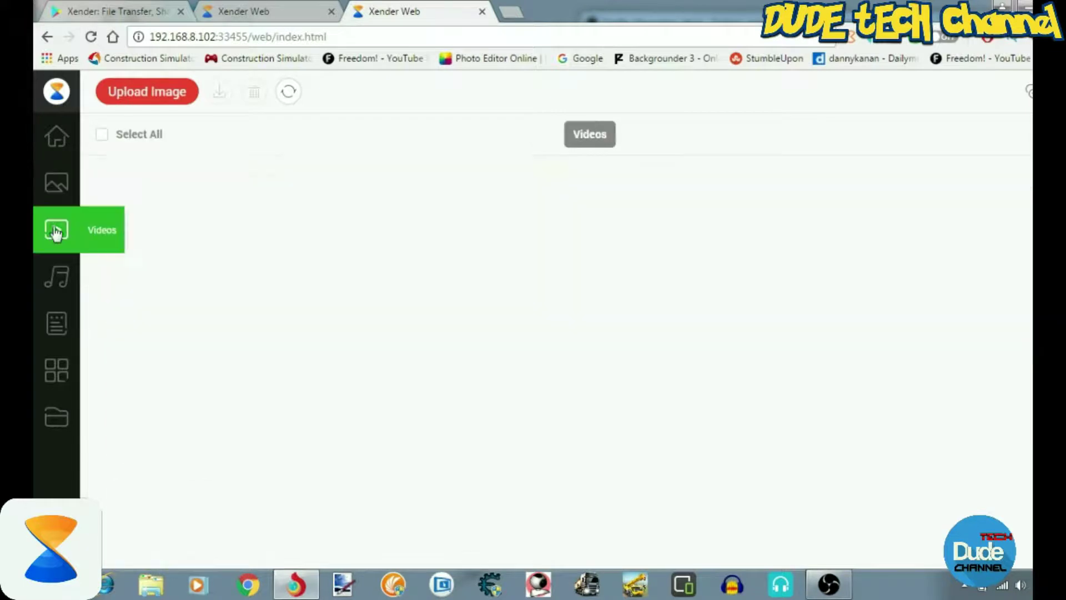
{"action": "left_click", "coordinate": [63, 284]}
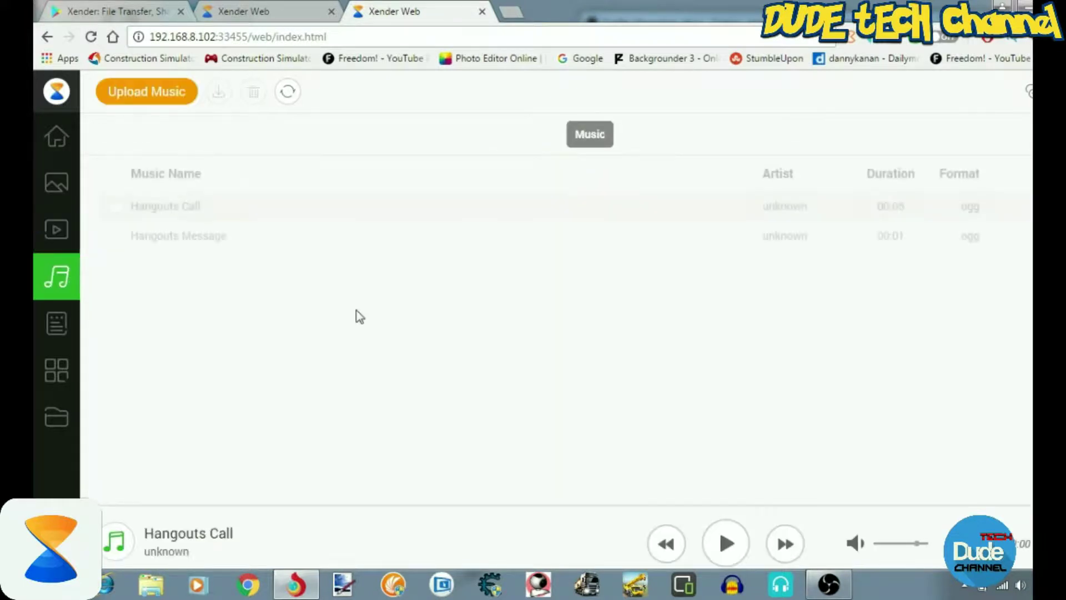
{"action": "left_click", "coordinate": [55, 323]}
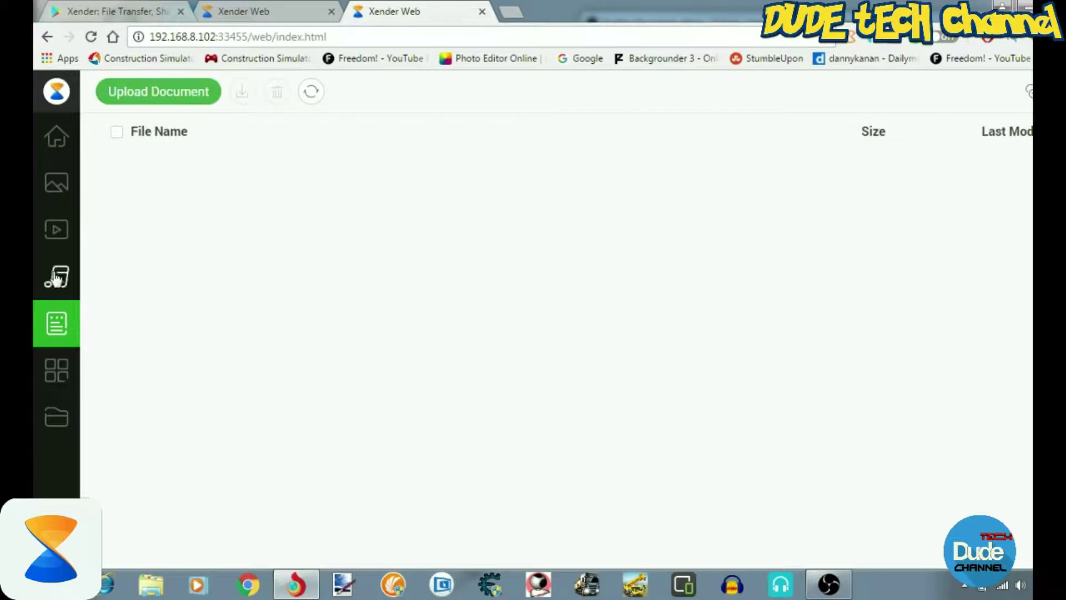
{"action": "left_click", "coordinate": [56, 182]}
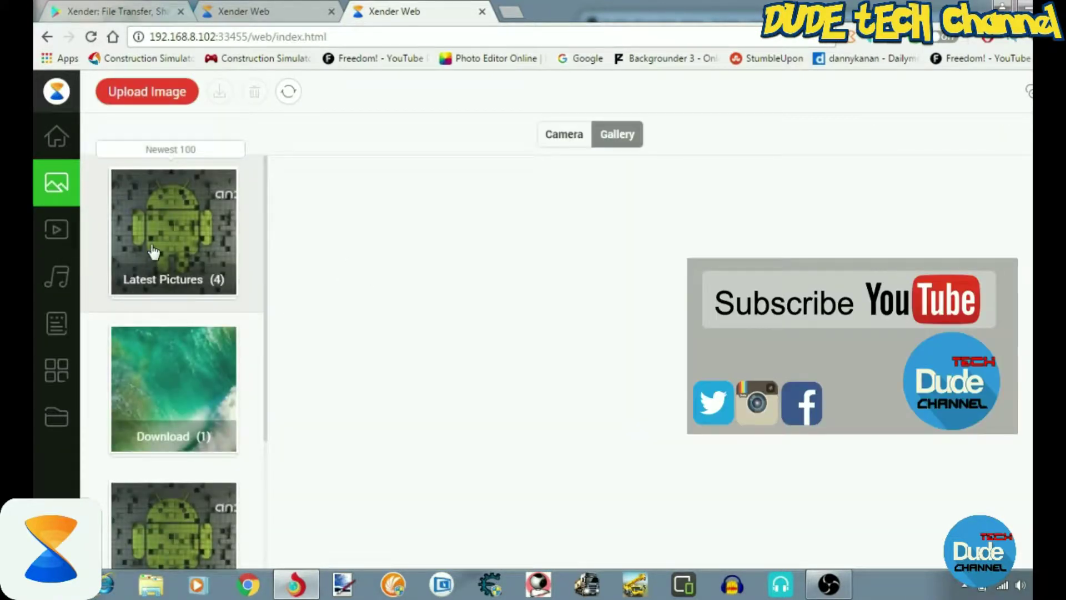
Download the Android wallpaper from the phone's Downloaded album to the PC.
{"action": "left_click", "coordinate": [161, 389]}
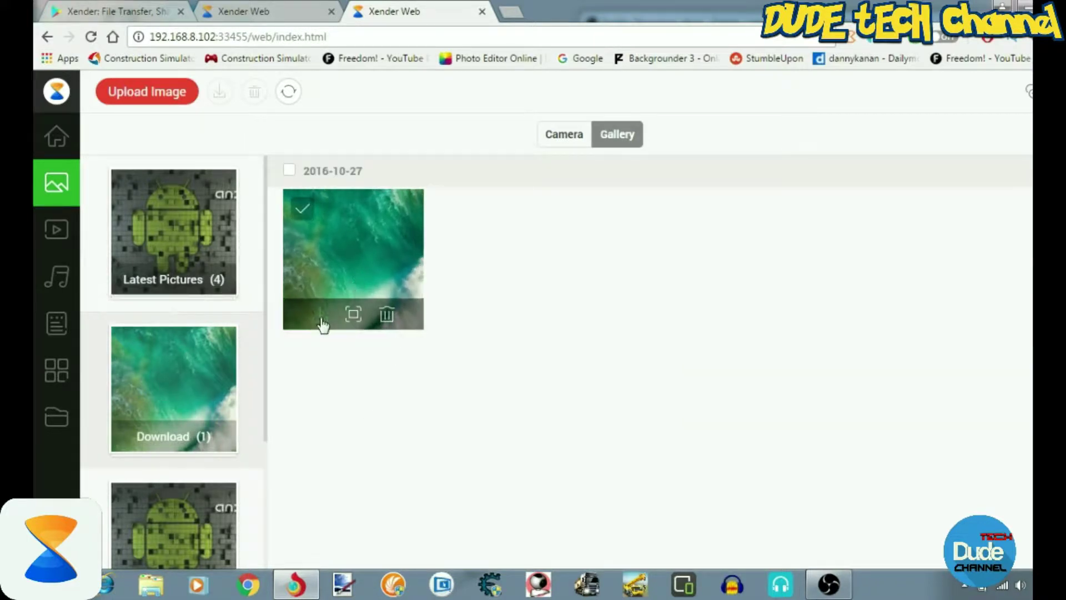
{"action": "scroll", "coordinate": [178, 471], "scroll_direction": "down", "scroll_amount": 1}
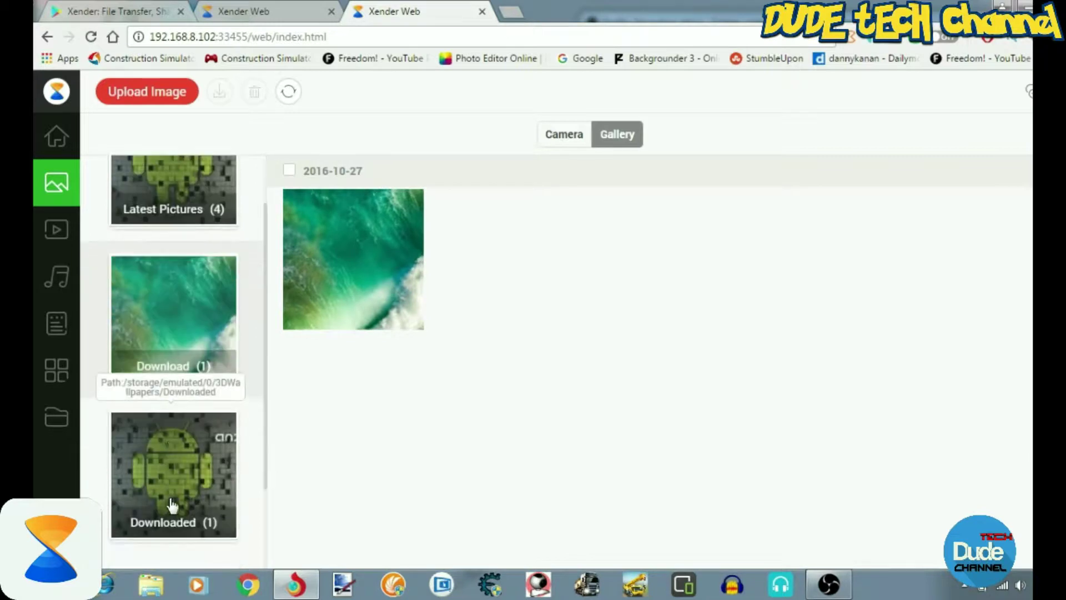
{"action": "left_click", "coordinate": [157, 469]}
{"action": "mouse_move", "coordinate": [368, 274]}
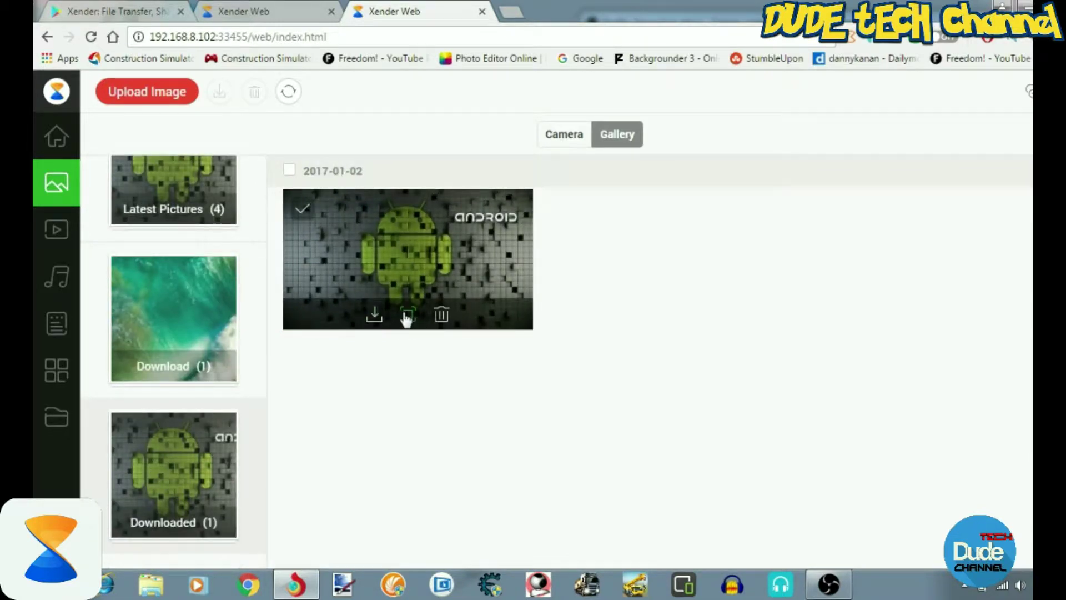
{"action": "left_click", "coordinate": [374, 316]}
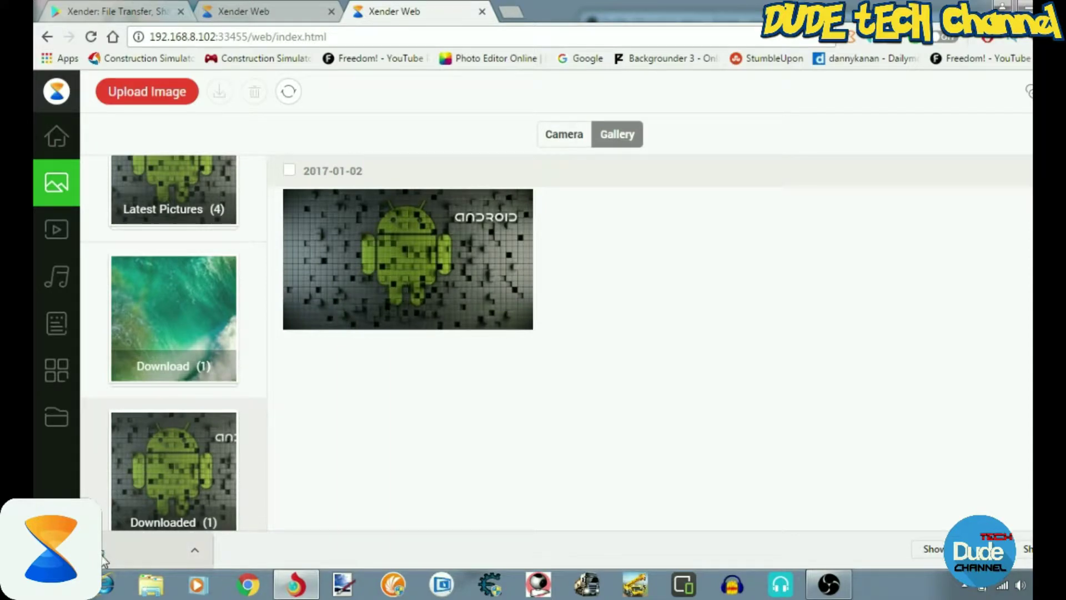
View 841.jpg in Windows Photo Viewer, then return to the phone's Xender Web dashboard.
{"action": "left_click", "coordinate": [111, 555]}
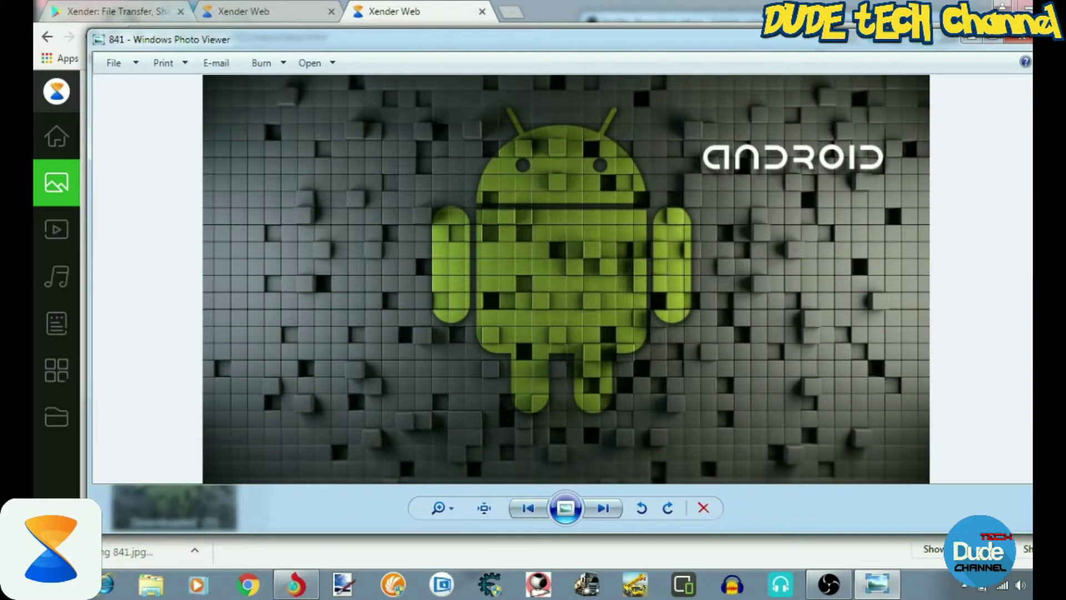
{"action": "left_click", "coordinate": [1018, 40]}
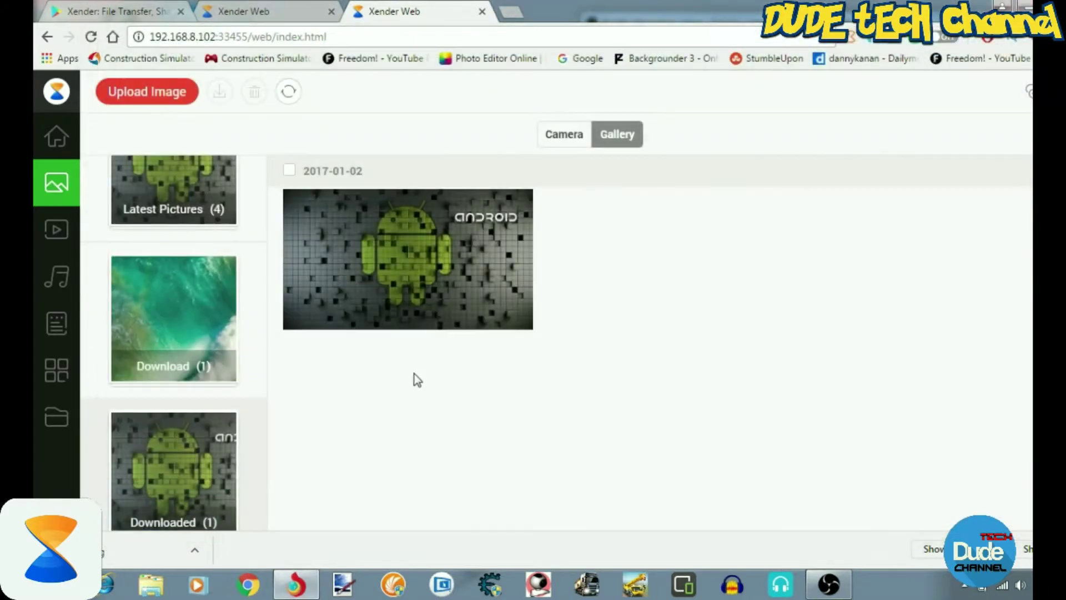
{"action": "left_click", "coordinate": [56, 136]}
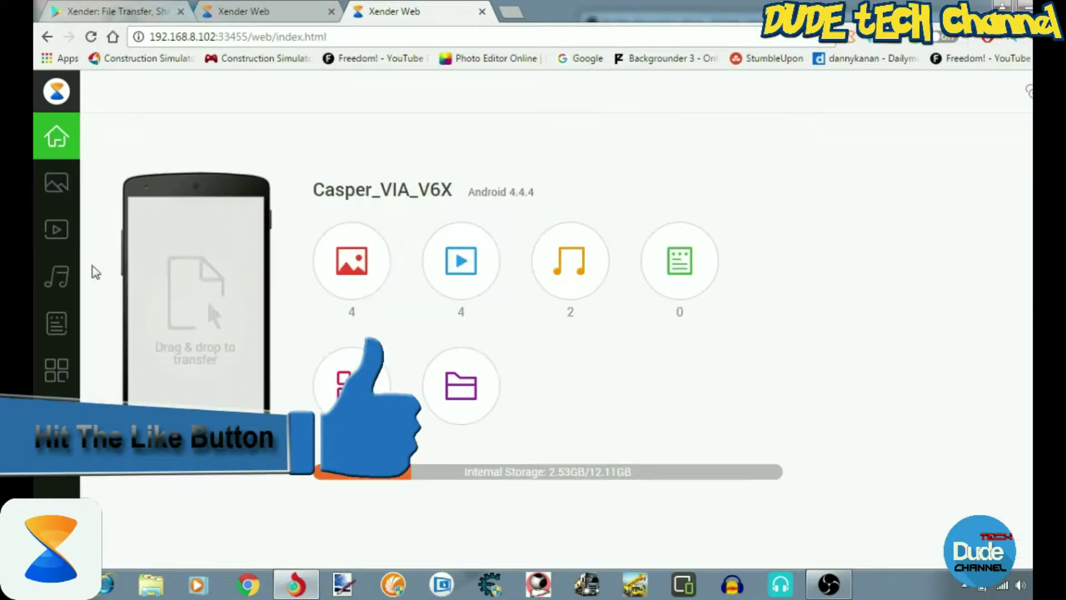